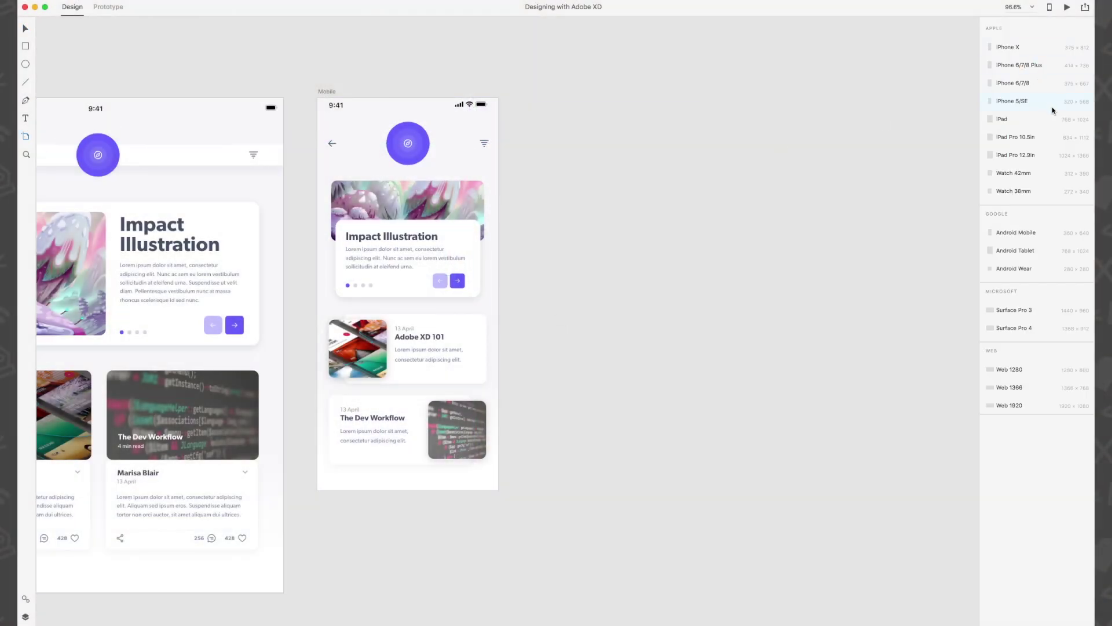
Add a Watch 42mm artboard and rename it Watch
{"action": "left_click", "coordinate": [1035, 173]}
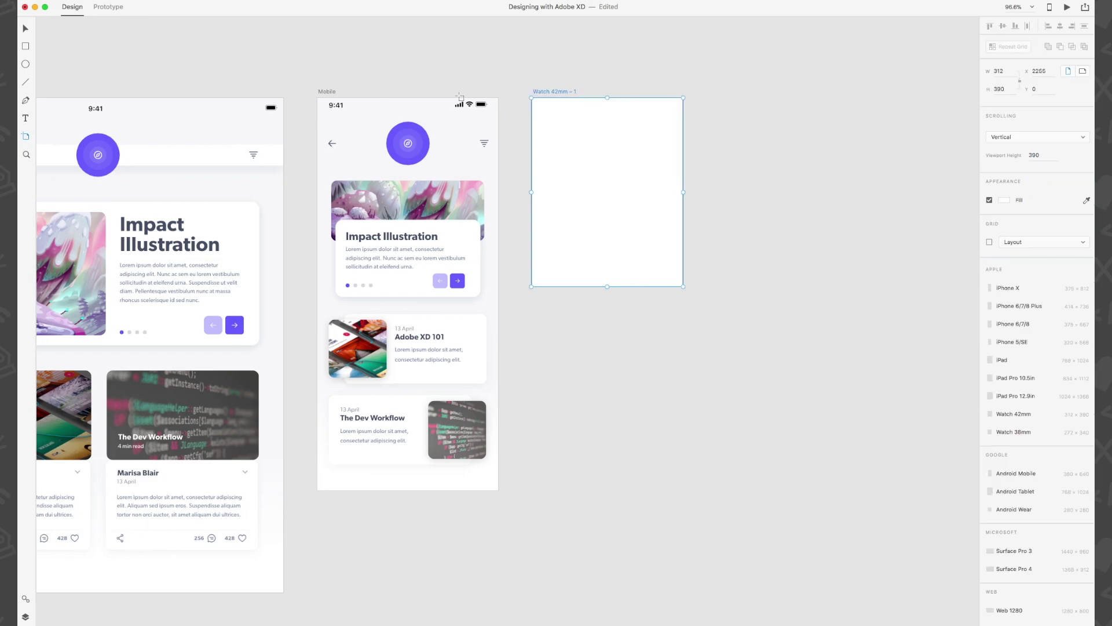
{"action": "double_click", "coordinate": [554, 92]}
{"action": "type", "text": "Watch"}
{"action": "left_click", "coordinate": [698, 116]}
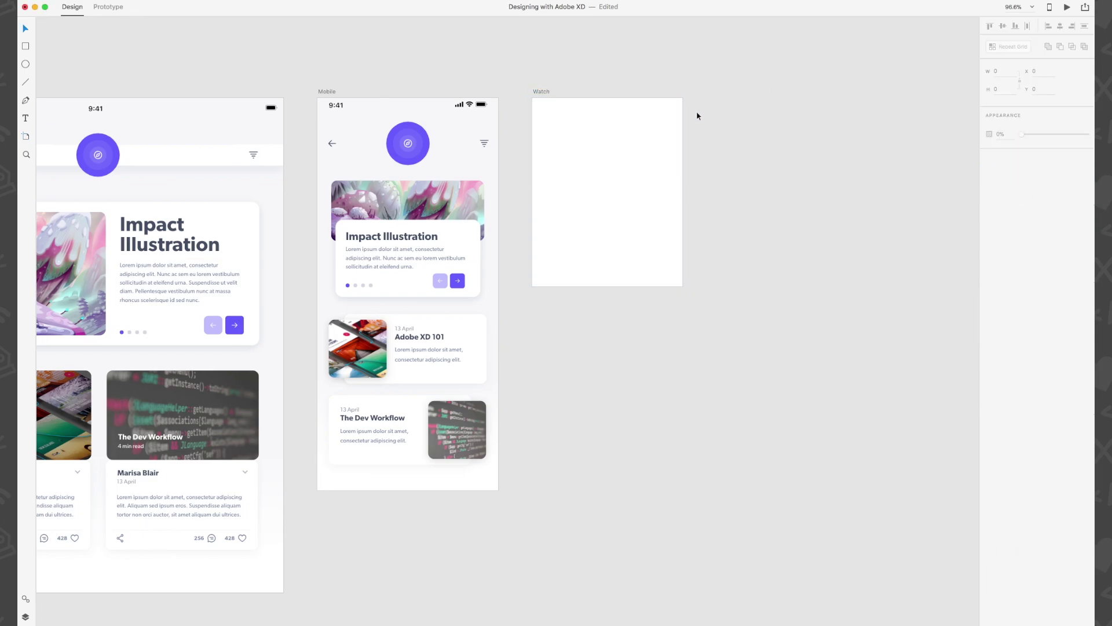
Give the Watch artboard a black #000000 fill and select the Menu list grid
{"action": "left_click", "coordinate": [541, 92]}
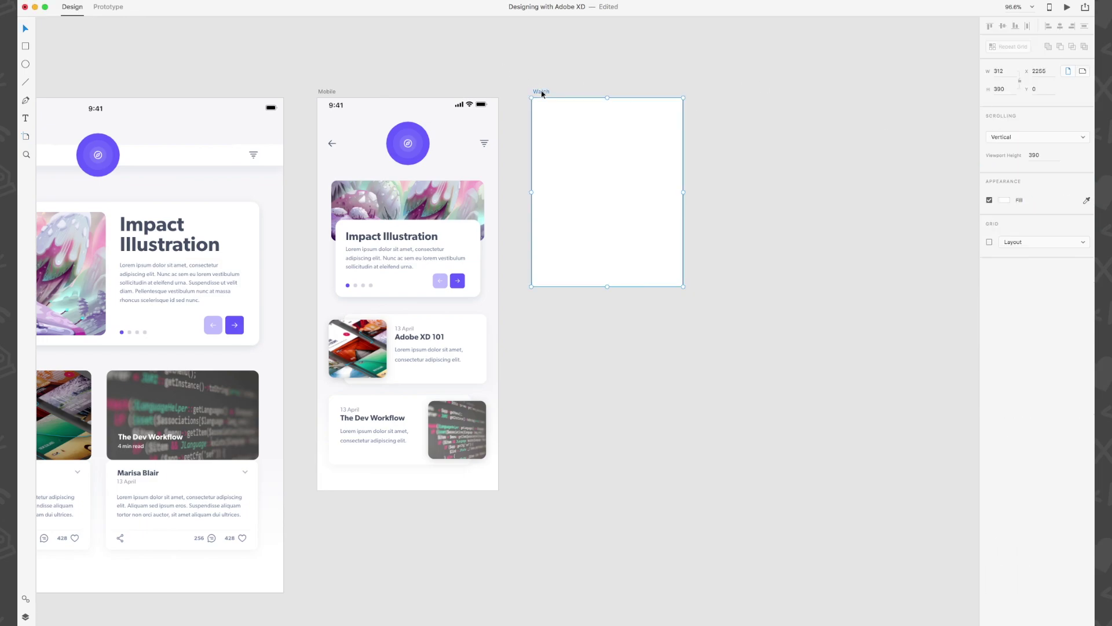
{"action": "left_click", "coordinate": [1006, 201]}
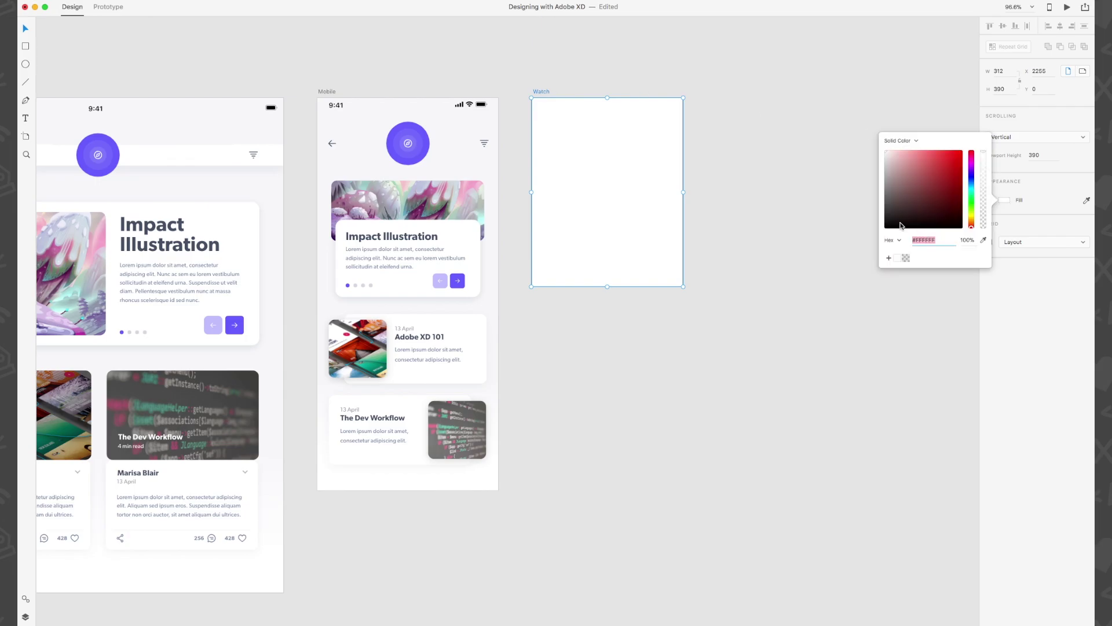
{"action": "left_click_drag", "start_coordinate": [901, 227], "coordinate": [874, 243]}
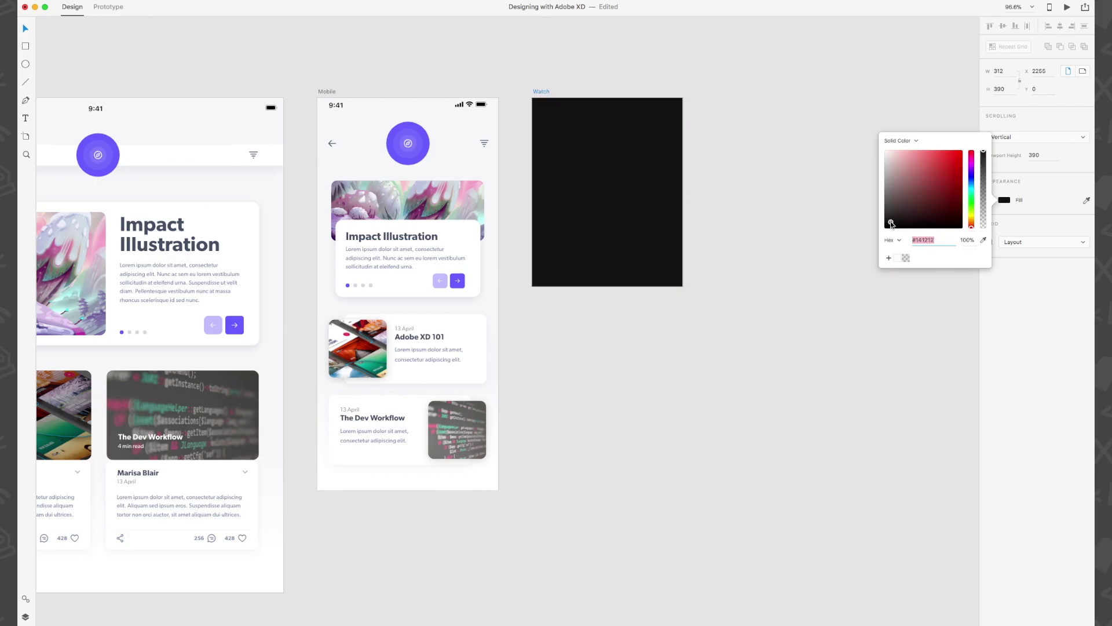
{"action": "left_click", "coordinate": [861, 247]}
{"action": "key", "text": "super+0"}
{"action": "mouse_move", "coordinate": [82, 90]}
{"action": "left_mouse_down"}
{"action": "mouse_move", "coordinate": [121, 181]}
{"action": "mouse_move", "coordinate": [804, 226]}
{"action": "mouse_move", "coordinate": [890, 166]}
{"action": "left_mouse_up"}
{"action": "scroll", "coordinate": [890, 166], "scroll_direction": "up", "scroll_amount": 5}
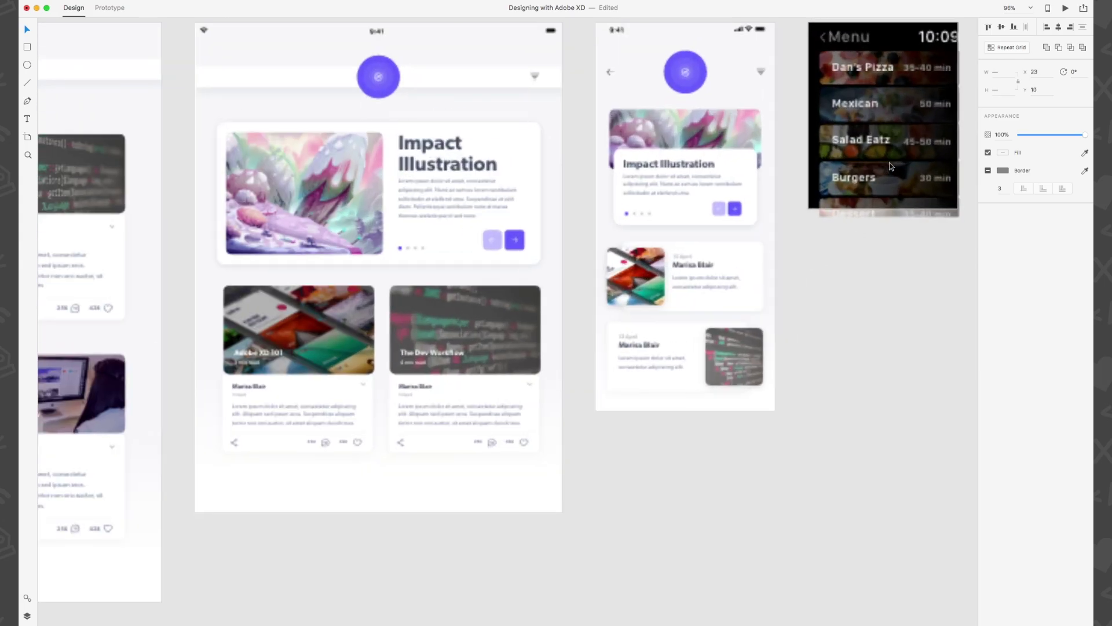
{"action": "scroll", "coordinate": [890, 165], "scroll_direction": "right", "scroll_amount": 3}
{"action": "scroll", "coordinate": [892, 166], "scroll_direction": "right", "scroll_amount": 2}
{"action": "scroll", "coordinate": [854, 166], "scroll_direction": "right", "scroll_amount": 2}
{"action": "scroll", "coordinate": [606, 196], "scroll_direction": "up", "scroll_amount": 5}
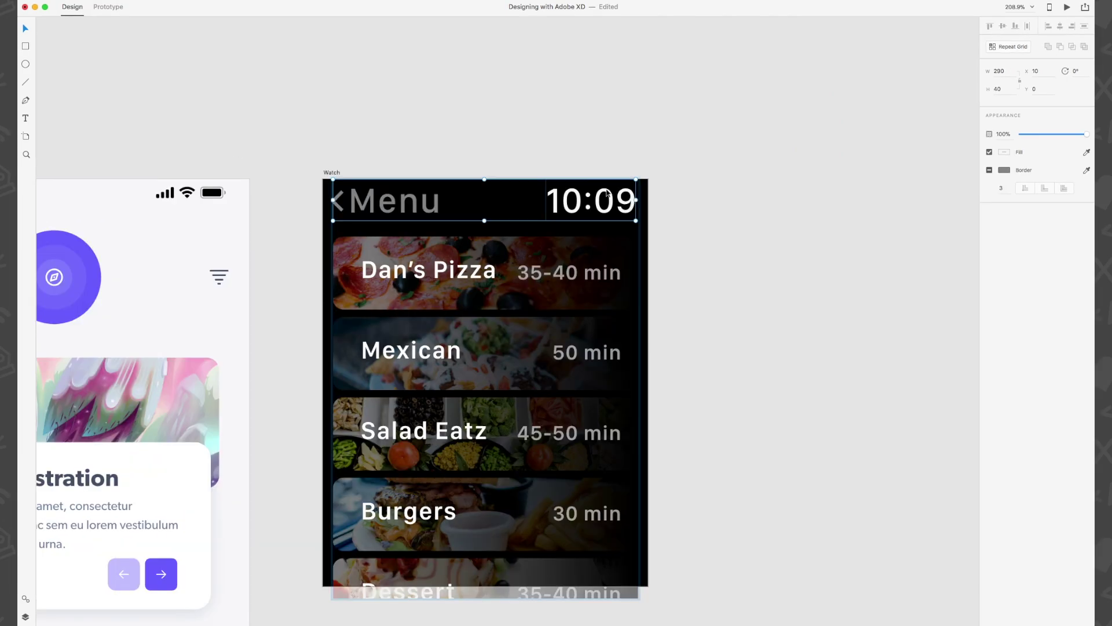
Eyedrop the Menu grey into the 10:09 time text's fill
{"action": "double_click", "coordinate": [606, 196]}
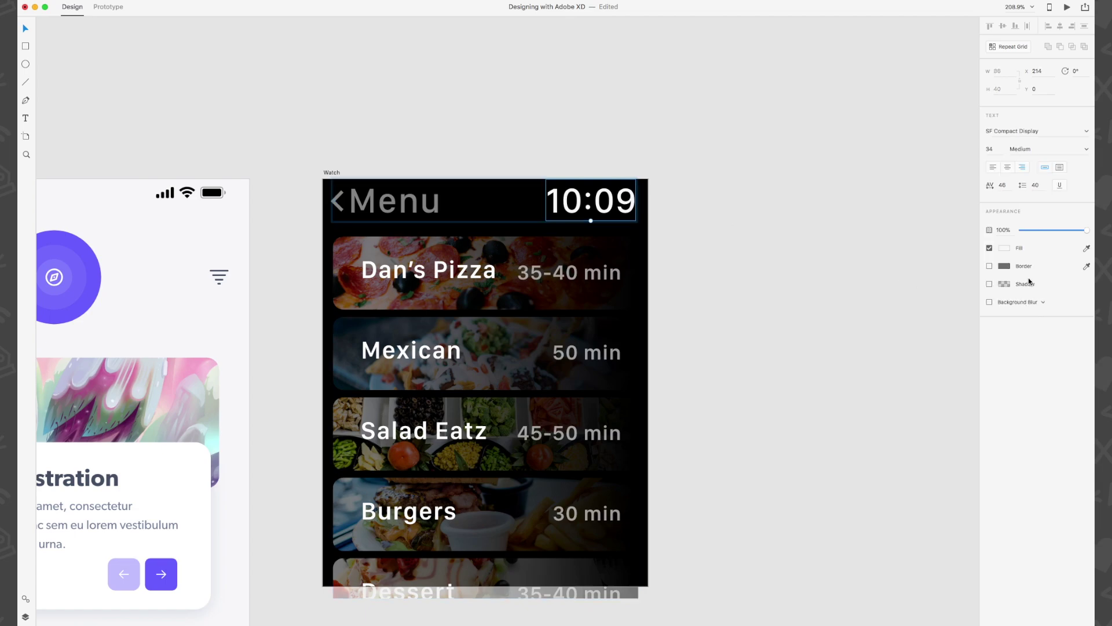
{"action": "left_click", "coordinate": [1087, 247]}
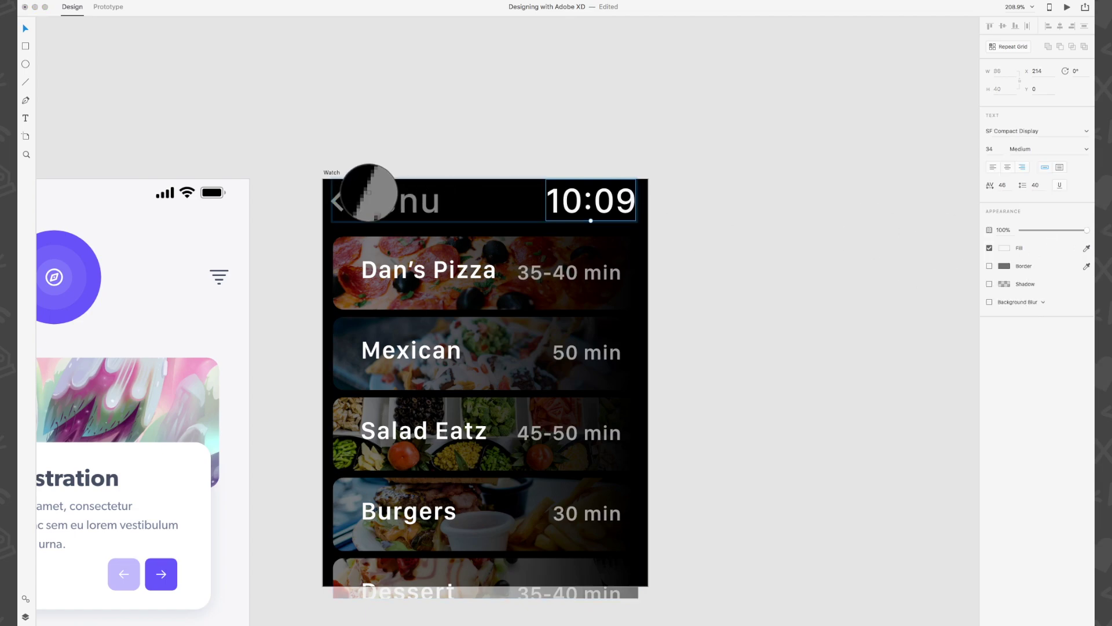
{"action": "left_click", "coordinate": [385, 207]}
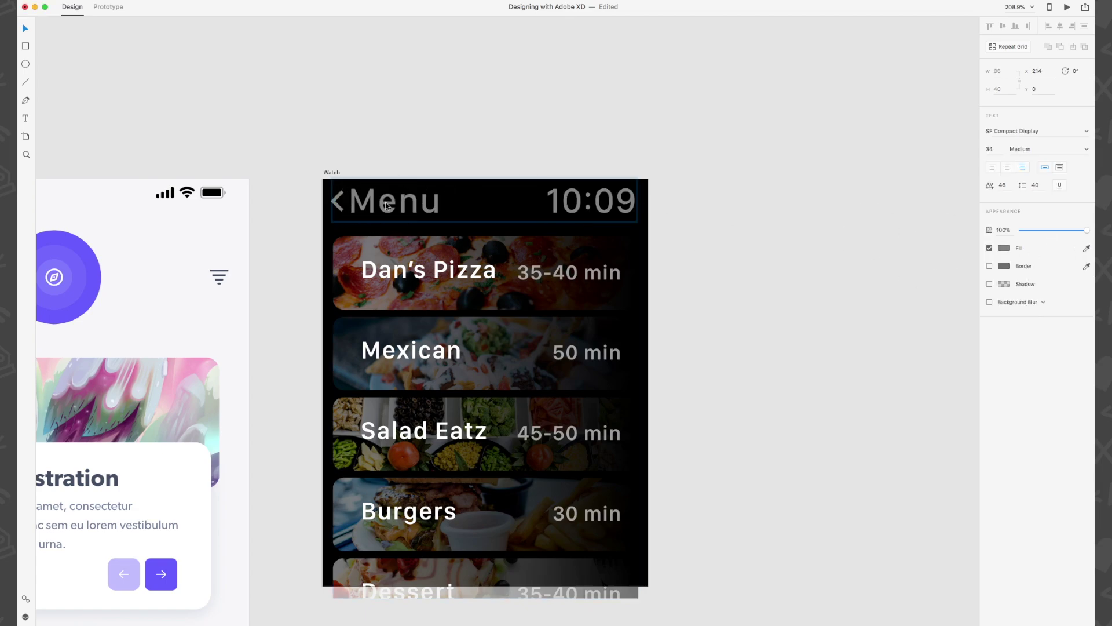
{"action": "left_click", "coordinate": [598, 160]}
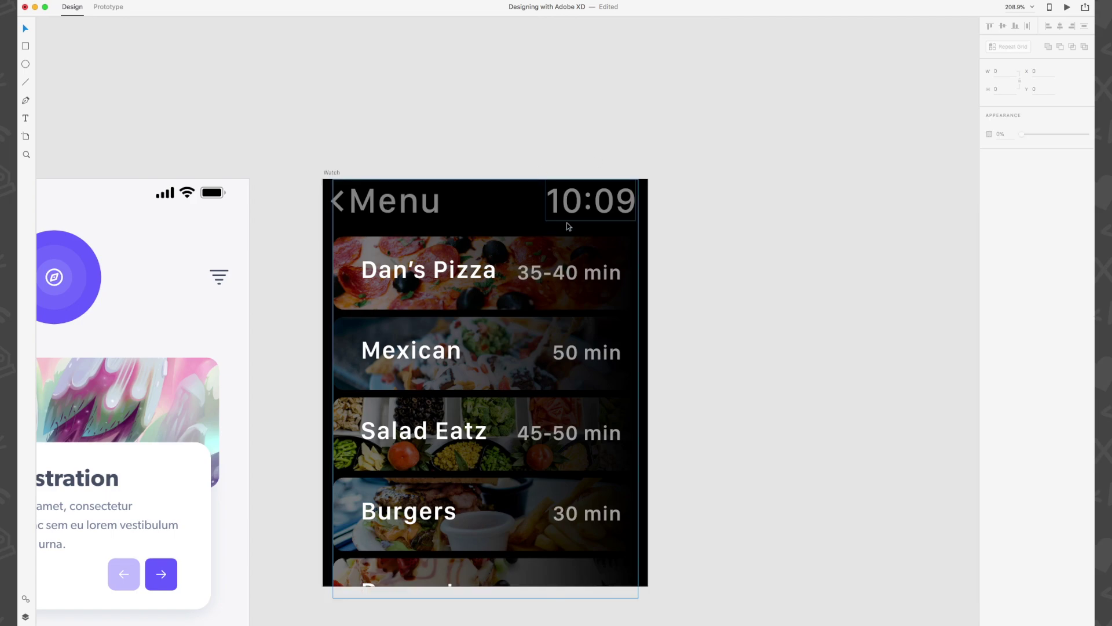
Delete the duration labels, such as 35-40 min, from every restaurant row
{"action": "left_click", "coordinate": [568, 270]}
{"action": "left_click", "coordinate": [572, 273]}
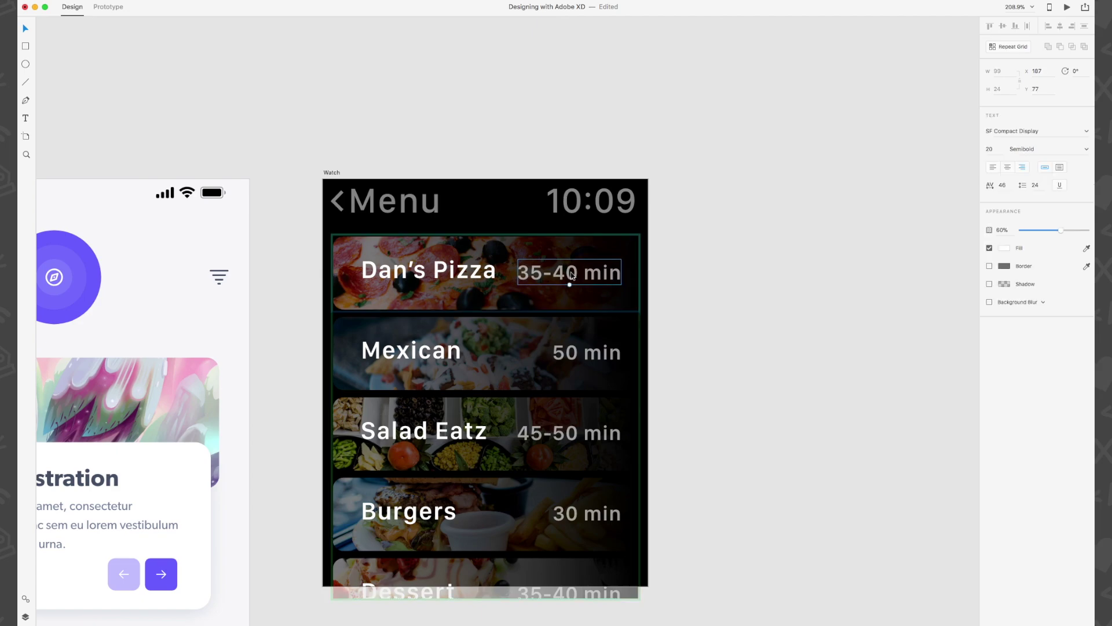
{"action": "key", "text": "Delete"}
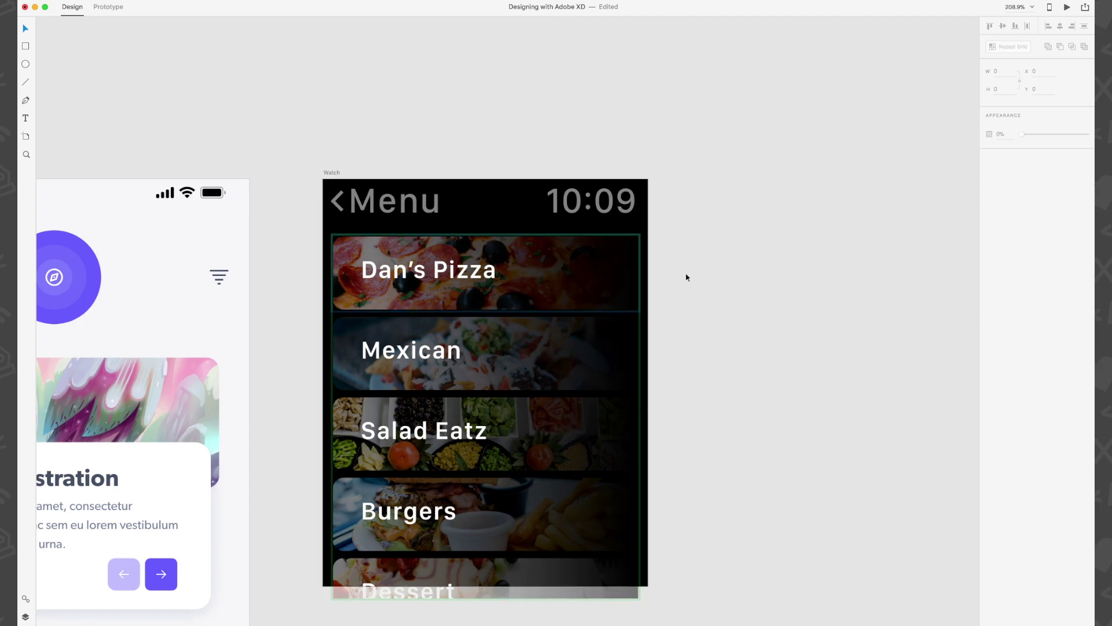
Drop all five Stock Photos images onto the Watch rows, replacing the food photos
{"action": "left_click", "coordinate": [686, 277]}
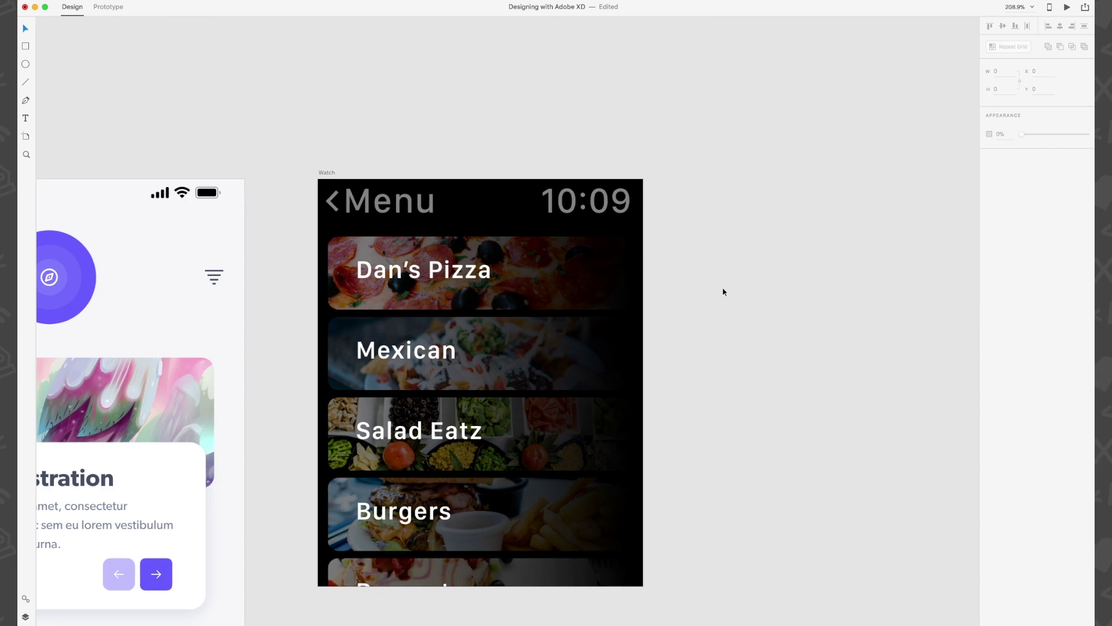
{"action": "scroll", "coordinate": [723, 291], "scroll_direction": "right", "scroll_amount": 3}
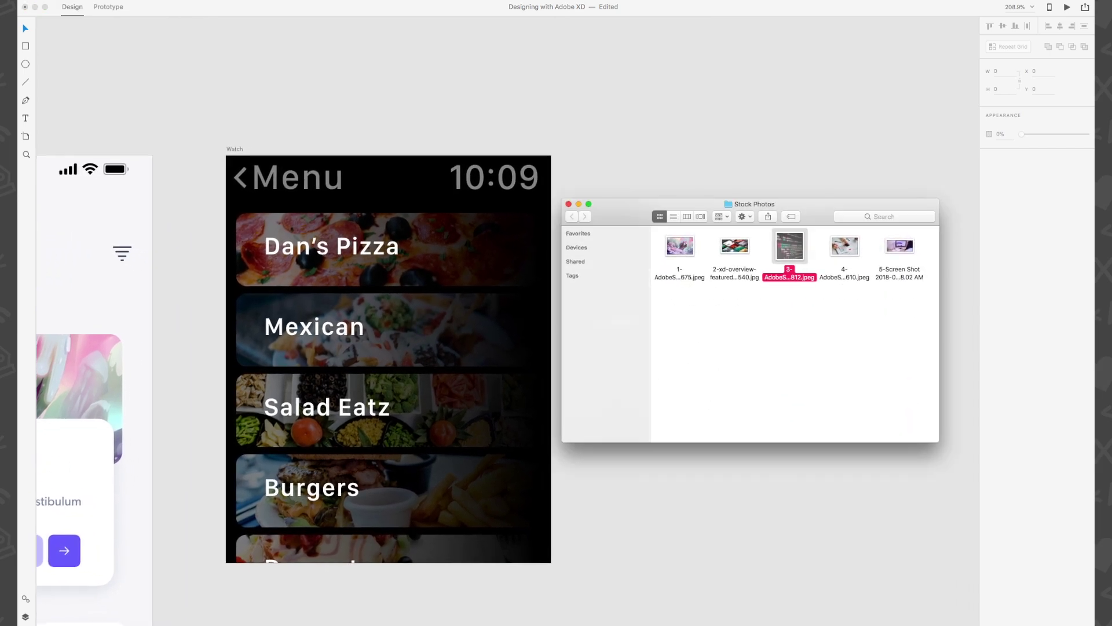
{"action": "mouse_move", "coordinate": [659, 323]}
{"action": "left_mouse_down"}
{"action": "mouse_move", "coordinate": [911, 247]}
{"action": "mouse_move", "coordinate": [252, 227]}
{"action": "left_mouse_up"}
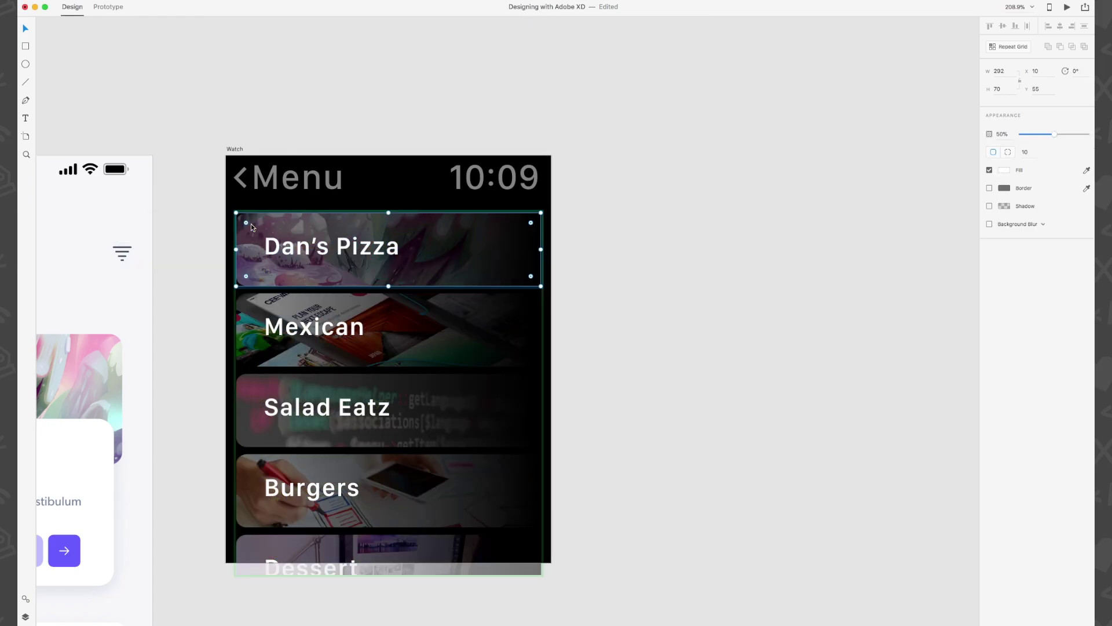
{"action": "left_click", "coordinate": [623, 310]}
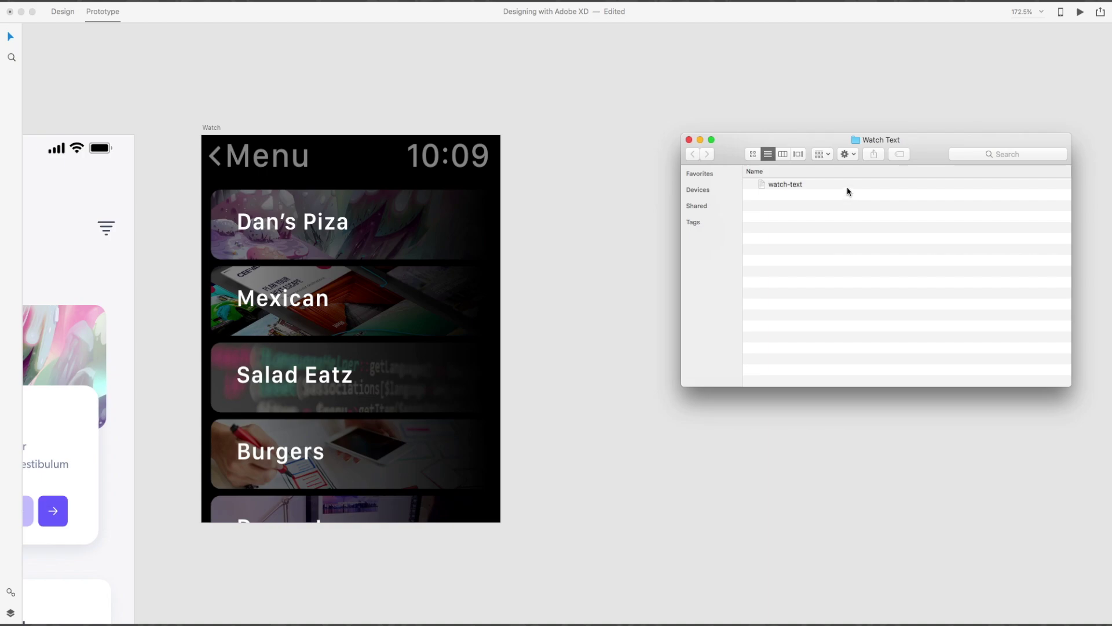
Fill the row names from watch-text: Impact Illustration, Adobe XD 101, The Dev Workflow, and others
{"action": "double_click", "coordinate": [848, 184]}
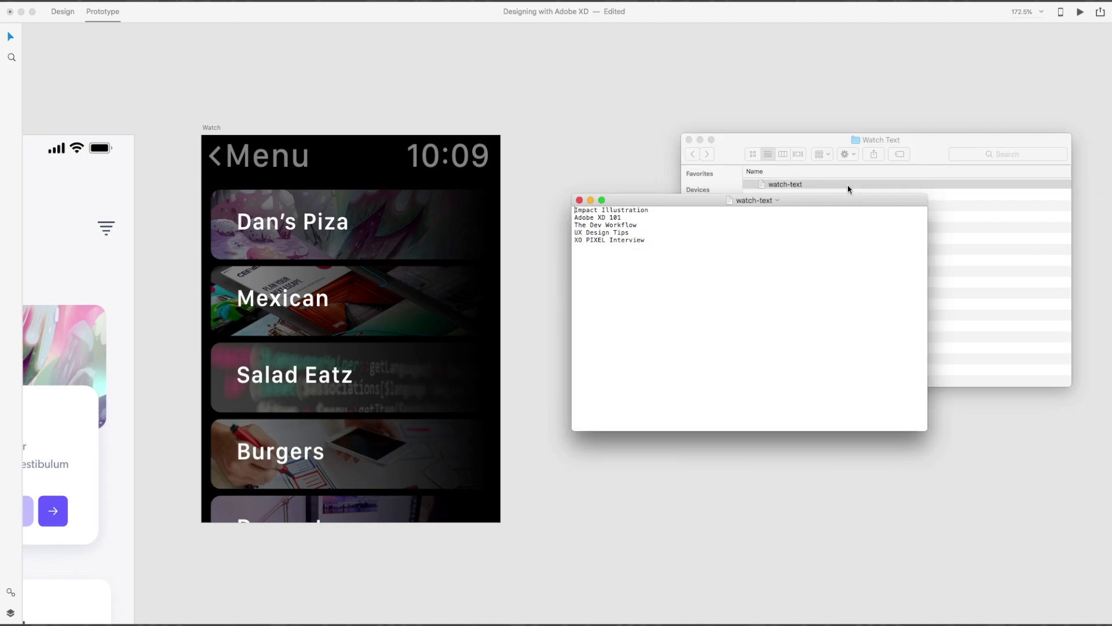
{"action": "key", "text": "super+w"}
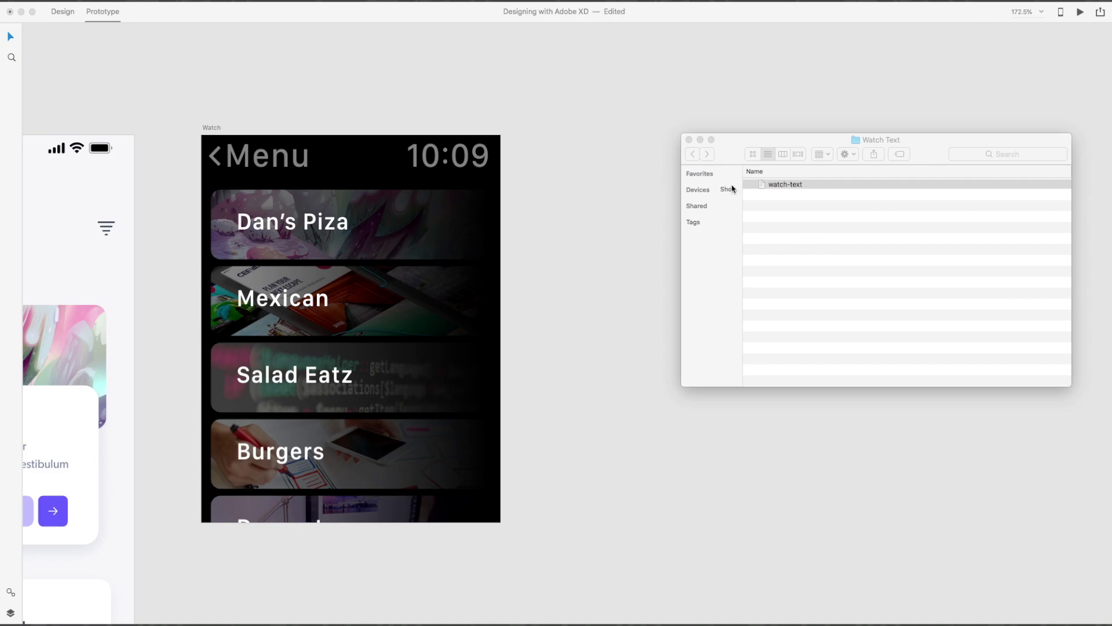
{"action": "left_click_drag", "start_coordinate": [785, 185], "coordinate": [372, 214]}
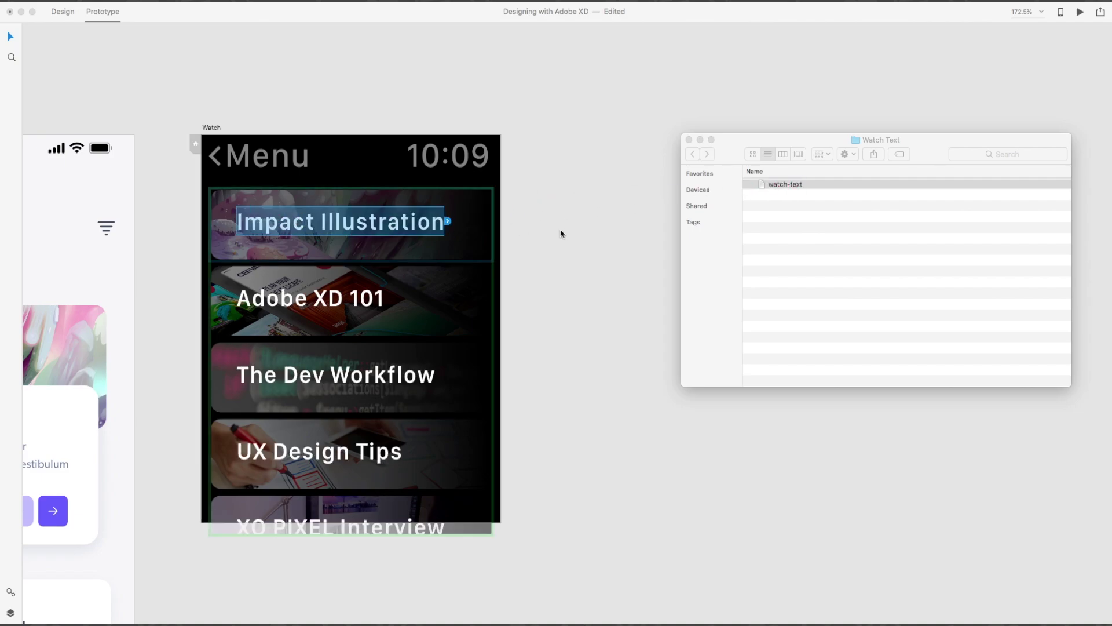
{"action": "key", "text": "super+h"}
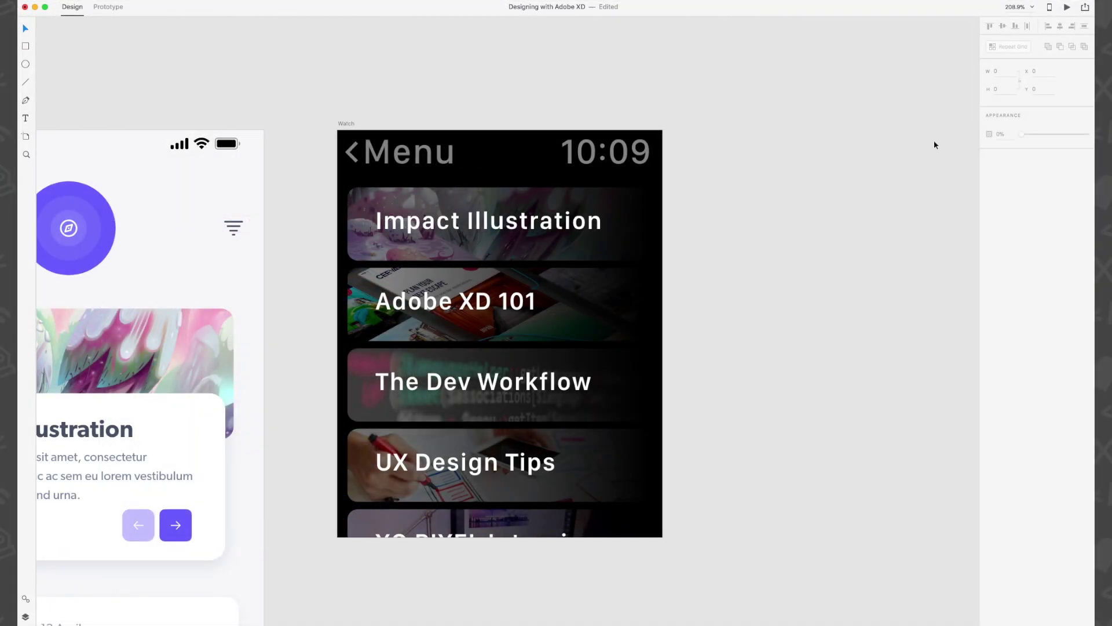